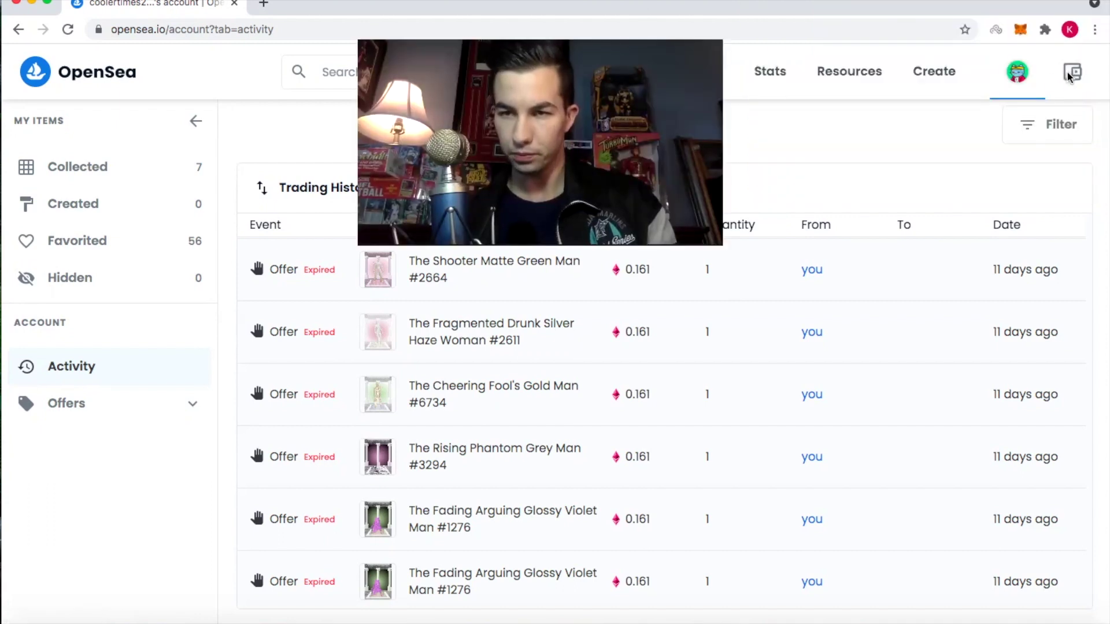
- From the wallet panel's ETH row, start wrapping 0.0024 ETH into WETH via the Amount field
left_click(1072, 72)
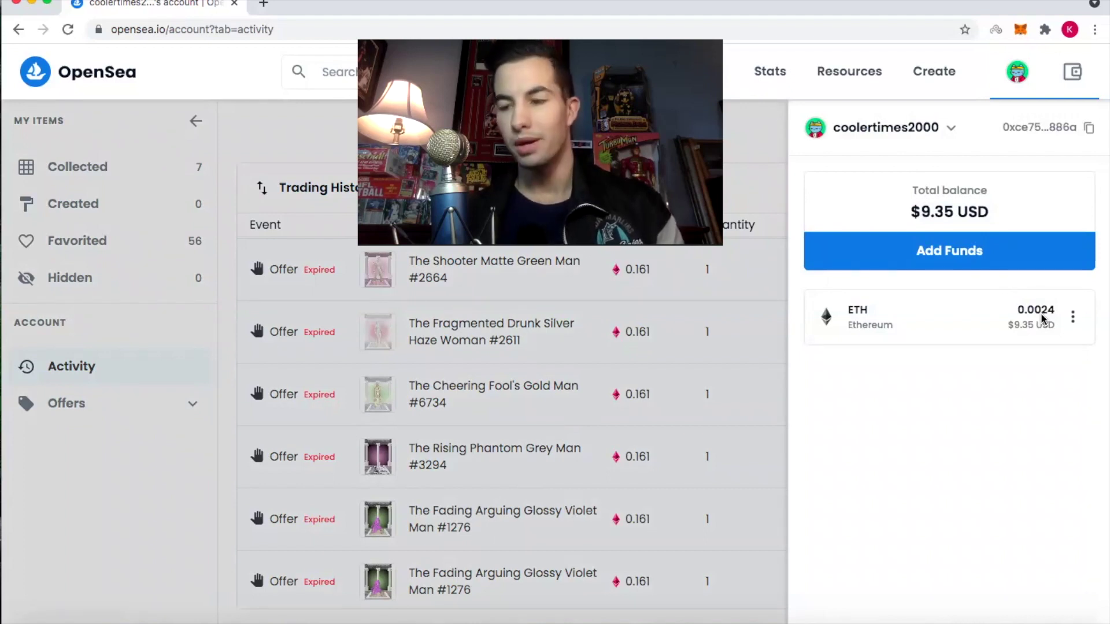
left_click(1072, 317)
left_click(971, 443)
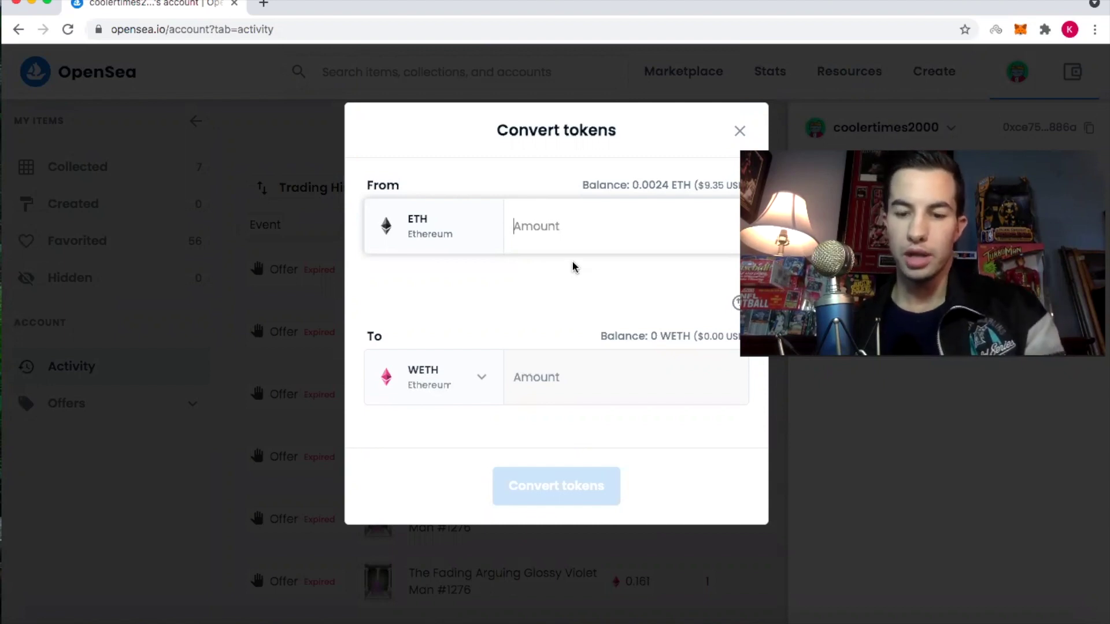
left_click(555, 240)
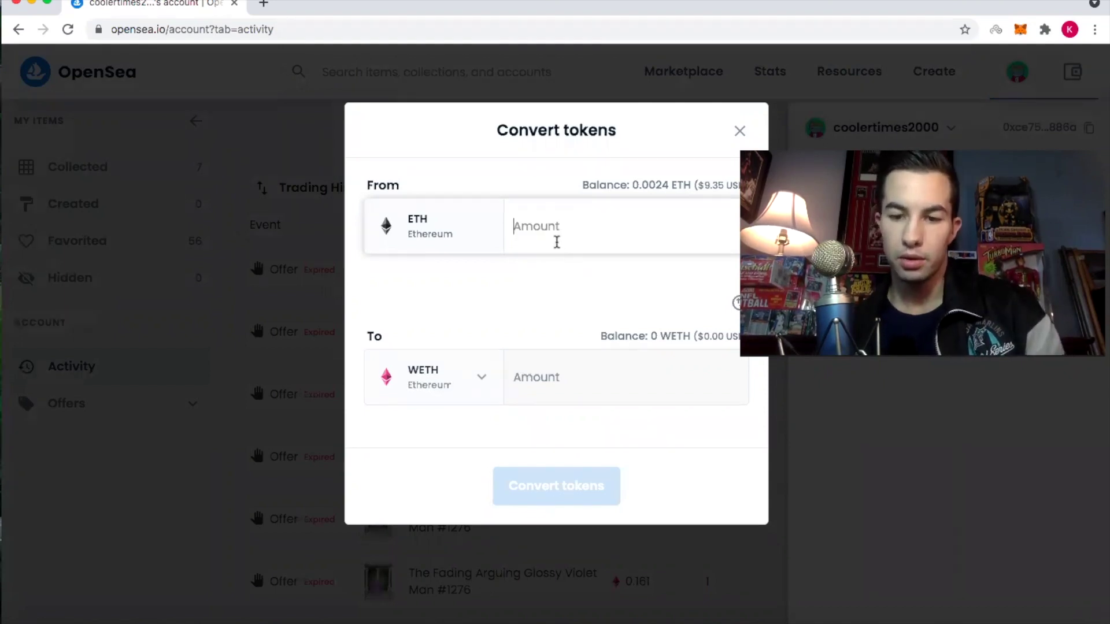
type(".00")
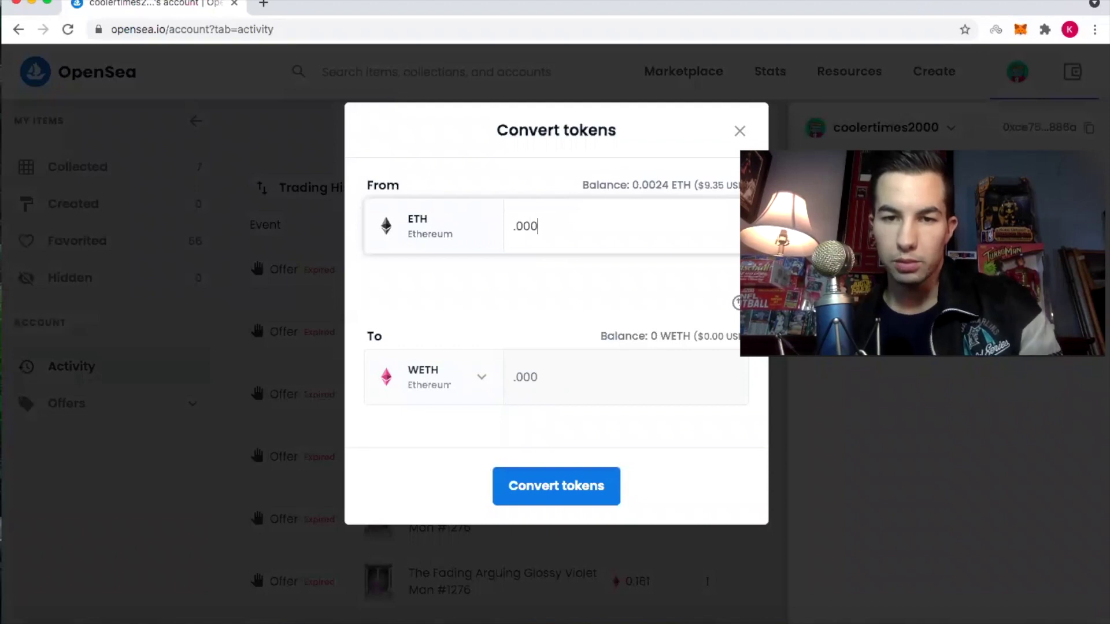
type("24")
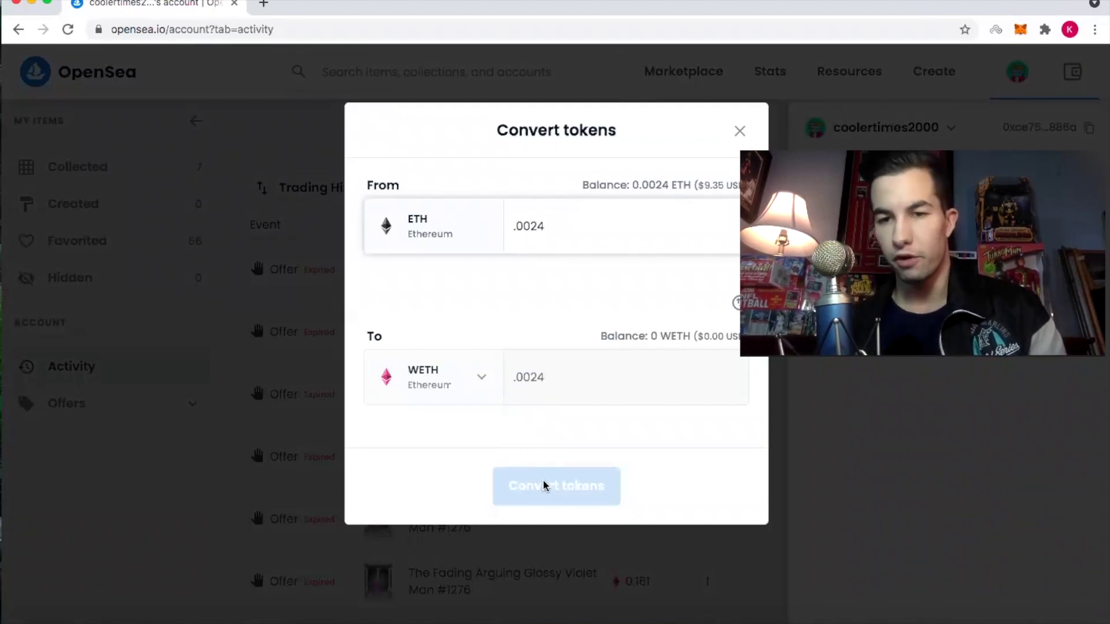
- Close the Convert tokens dialog and open The Shooter Matte Green Man #2664 from Trading History
left_click(738, 132)
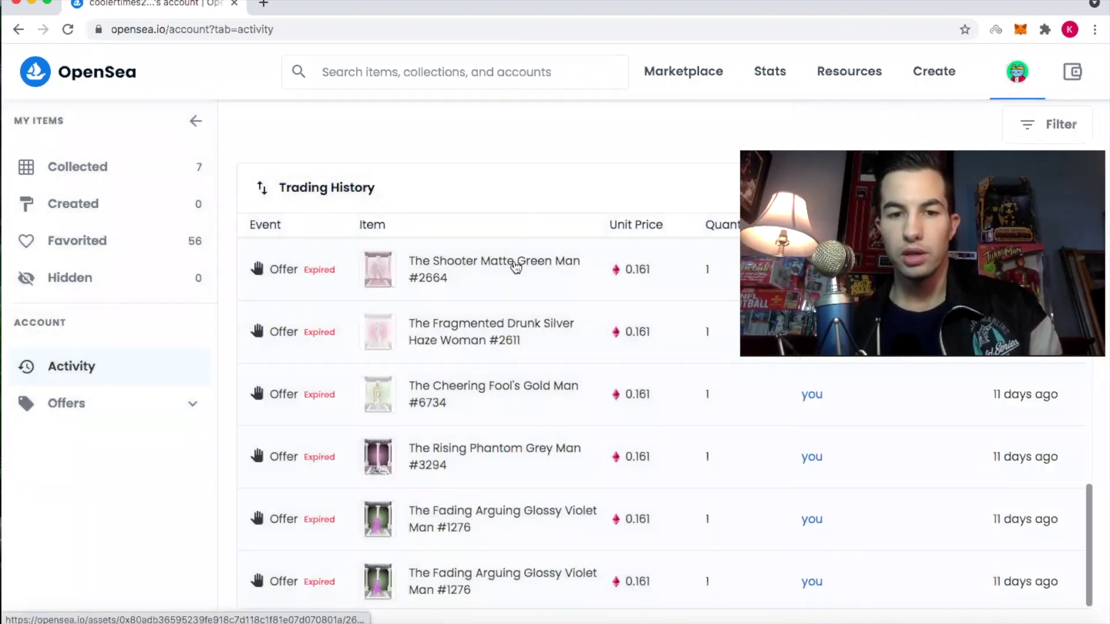
left_click(514, 262)
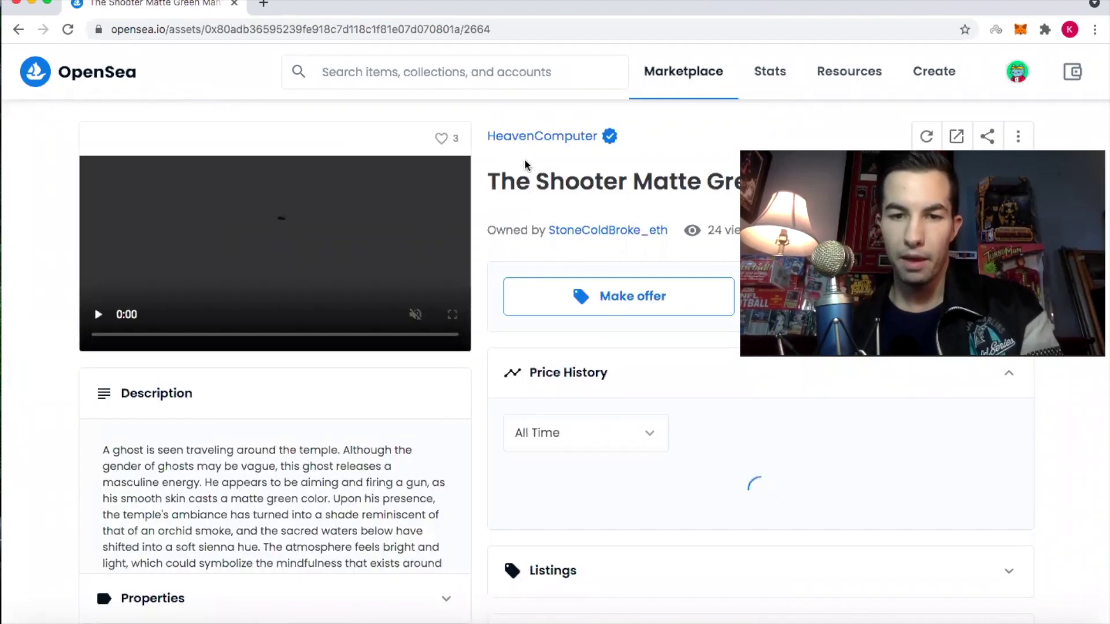
scroll(525, 159, "down", 1)
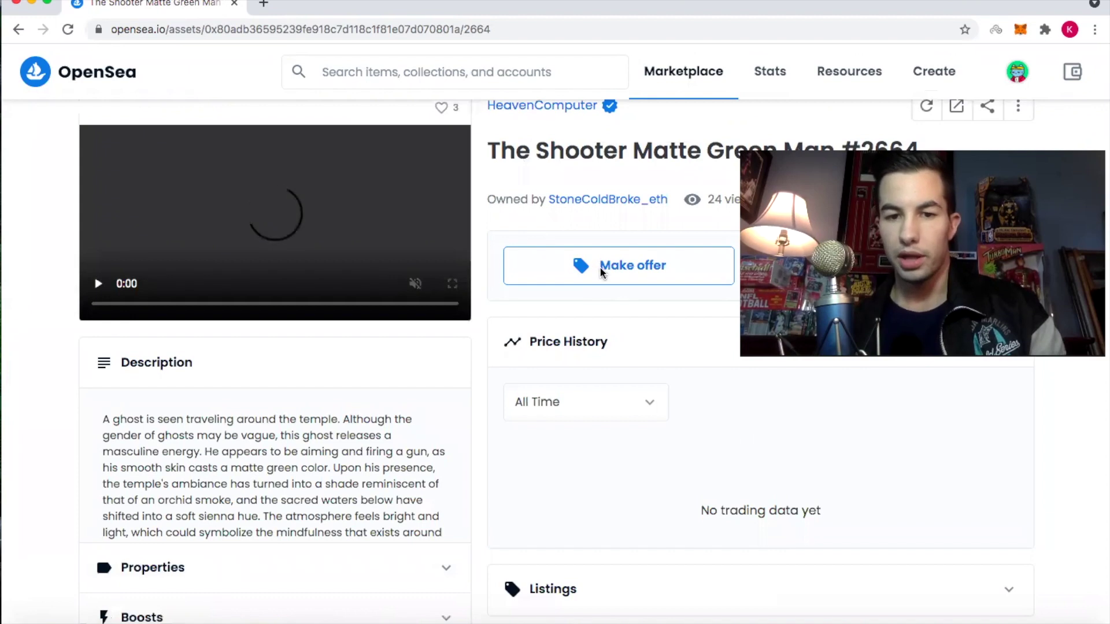